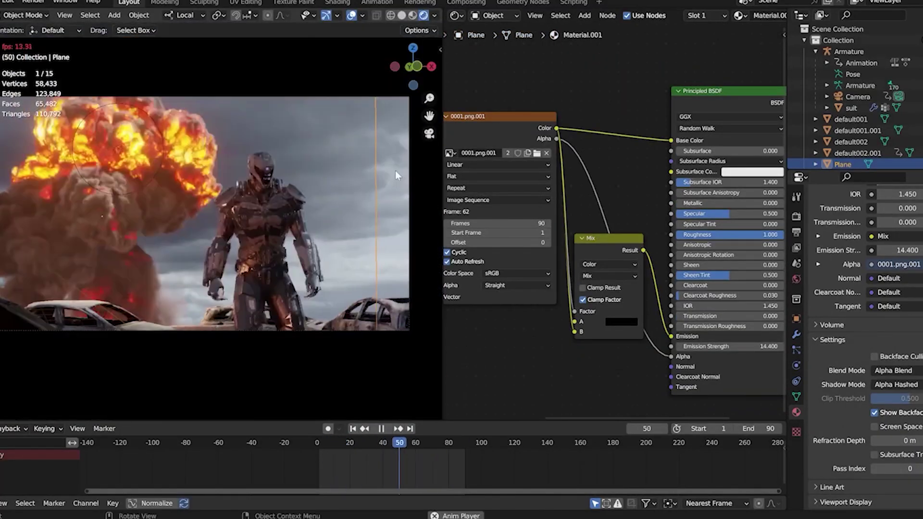
# Stop the explosion playback at frame 44 and turn off Bloom in Render Properties.
pyautogui.press('Escape')
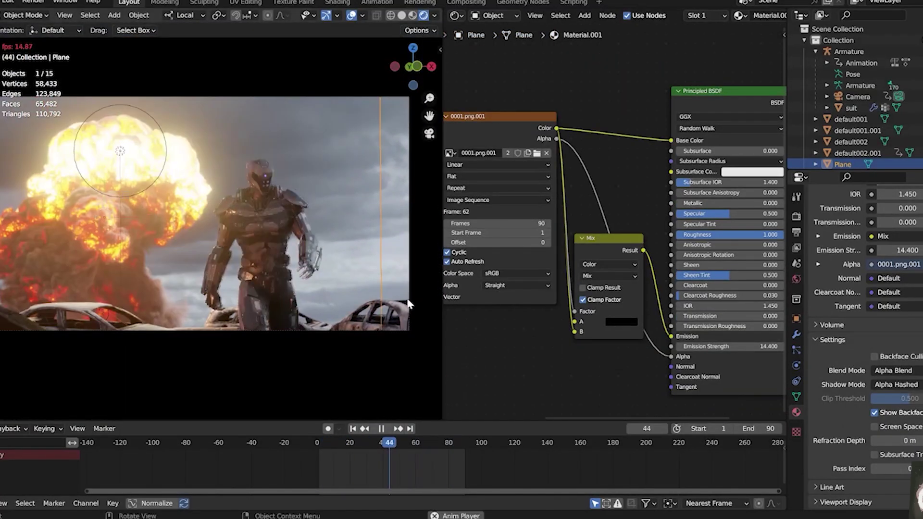
pyautogui.click(824, 245)
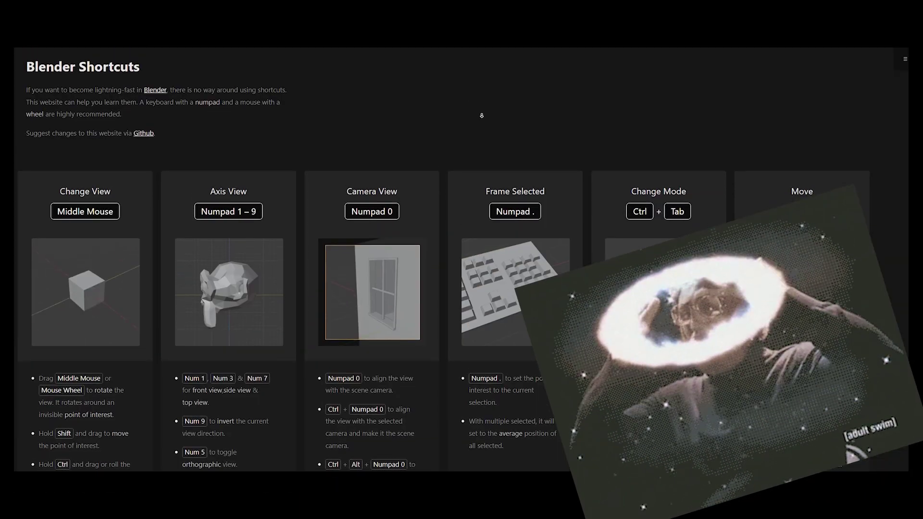
pyautogui.scroll(-5, 482, 122)
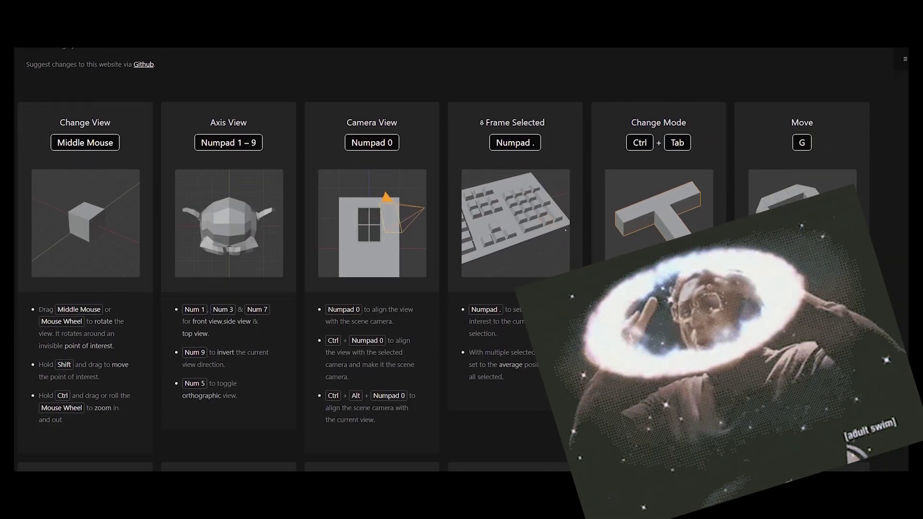
pyautogui.scroll(-7, 482, 122)
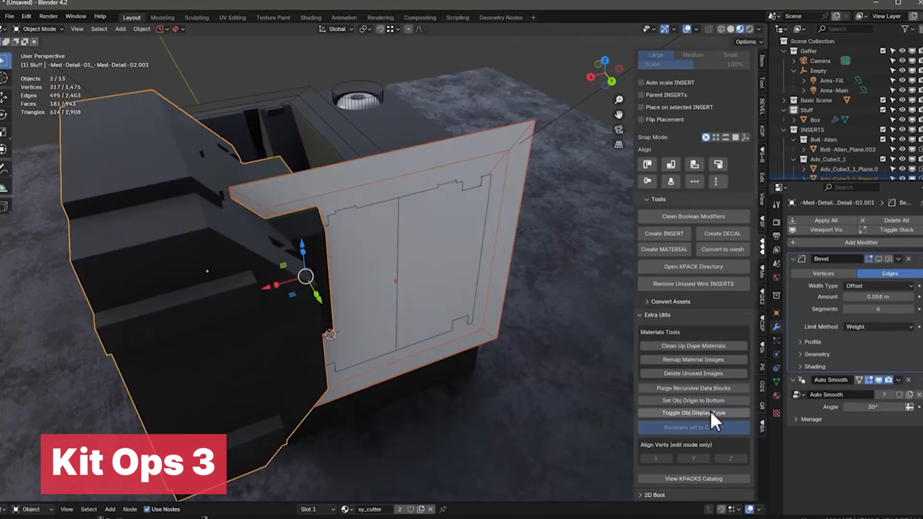
# Toggle the box's display type between bounds and solid.
pyautogui.click(710, 411)
pyautogui.click(712, 410)
pyautogui.click(711, 408)
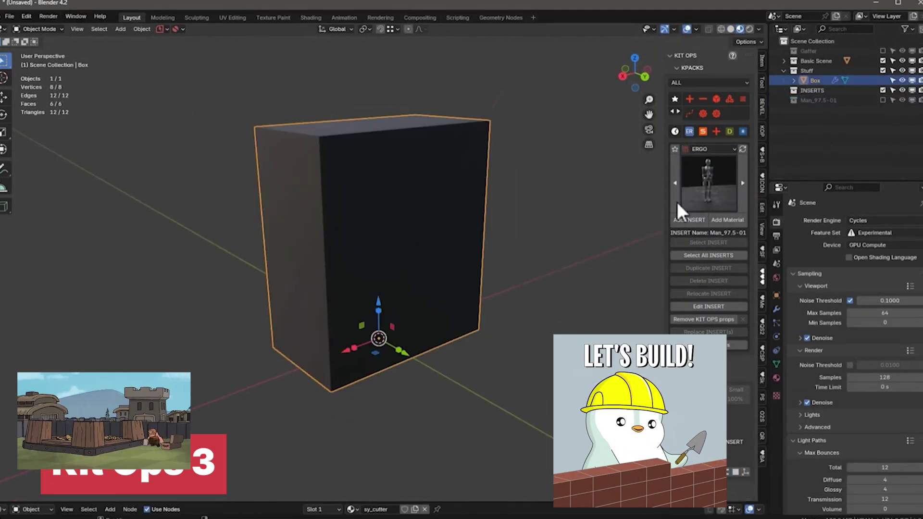
# Add KIT OPS shaper inserts and place one on the box's lower front.
pyautogui.click(682, 202)
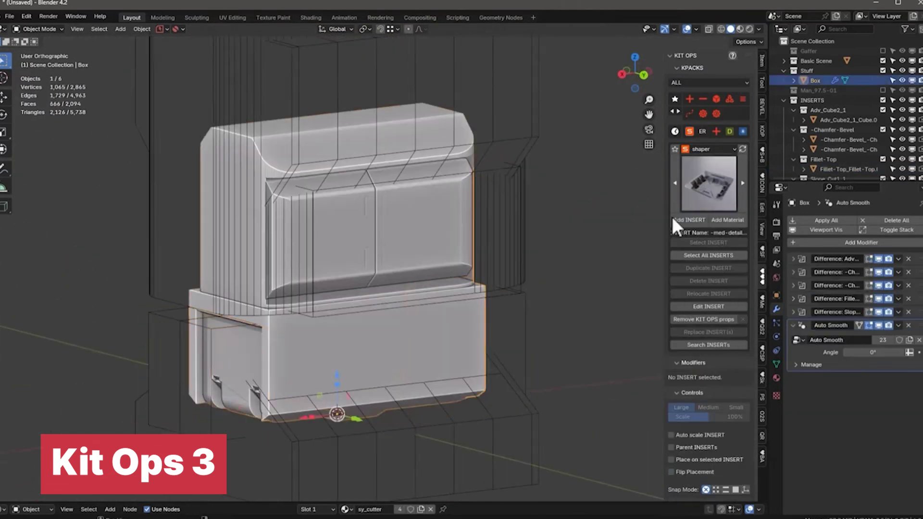
pyautogui.click(673, 218)
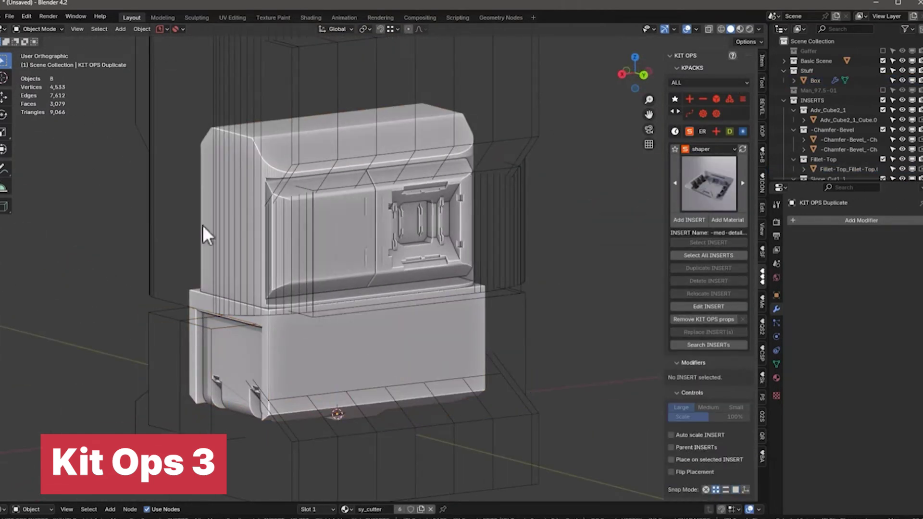
pyautogui.click(364, 359)
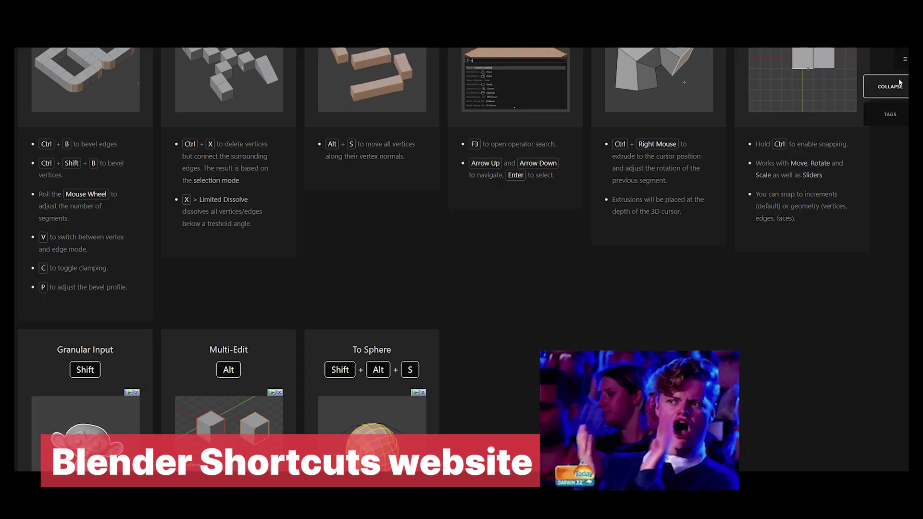
# Collapse the shortcut card descriptions and show the TAGS category filters.
pyautogui.click(897, 87)
pyautogui.click(894, 87)
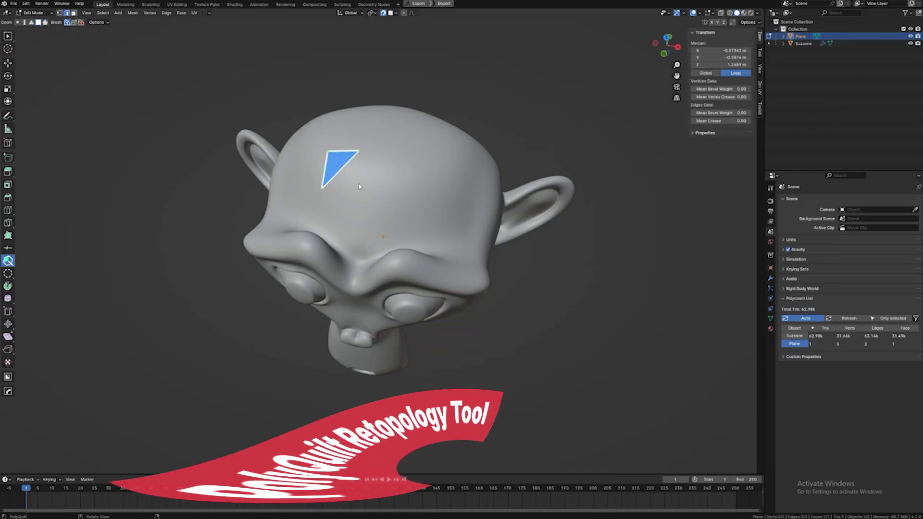
# Draw PolyQuilt quads across Suzanne's head, then switch the tool to PolyQuilt:Extrude.
pyautogui.click(358, 185)
pyautogui.moveTo(358, 168); pyautogui.dragTo(395, 167)
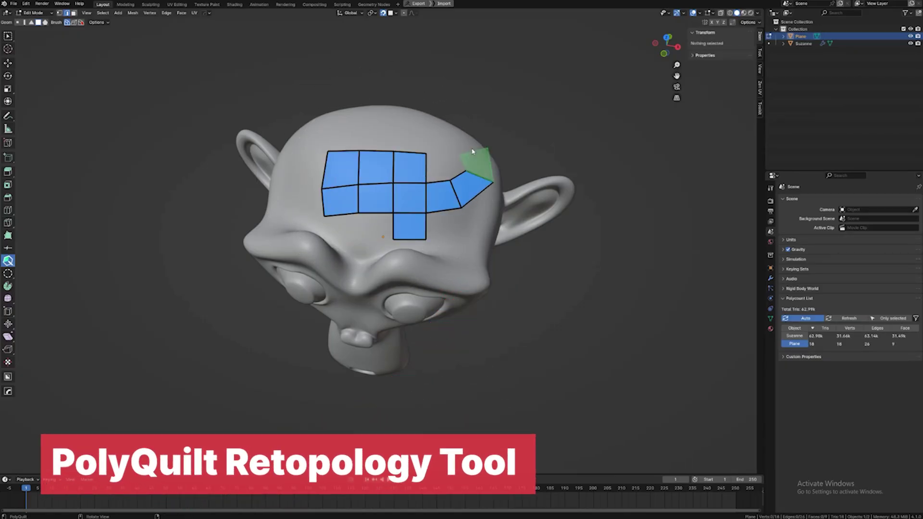
pyautogui.click(432, 177)
pyautogui.moveTo(432, 177); pyautogui.dragTo(434, 206, button='middle')
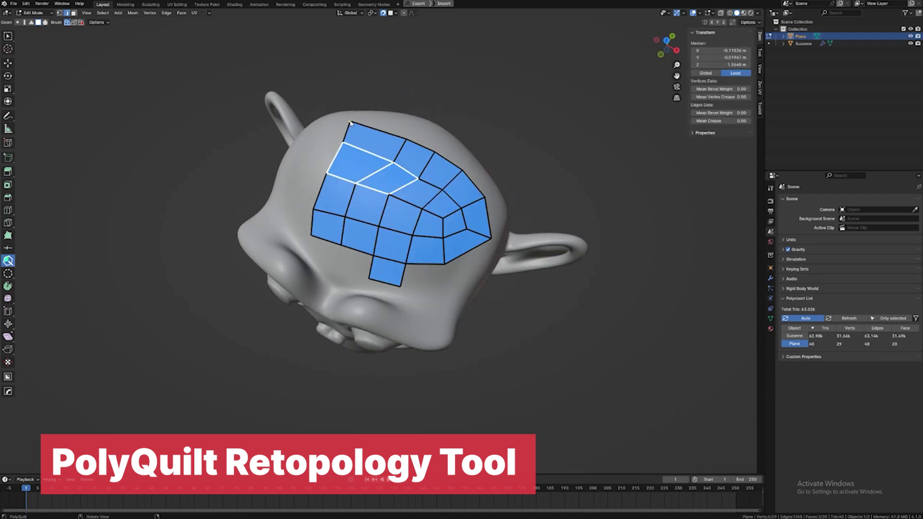
pyautogui.moveTo(412, 231); pyautogui.dragTo(365, 146, button='middle')
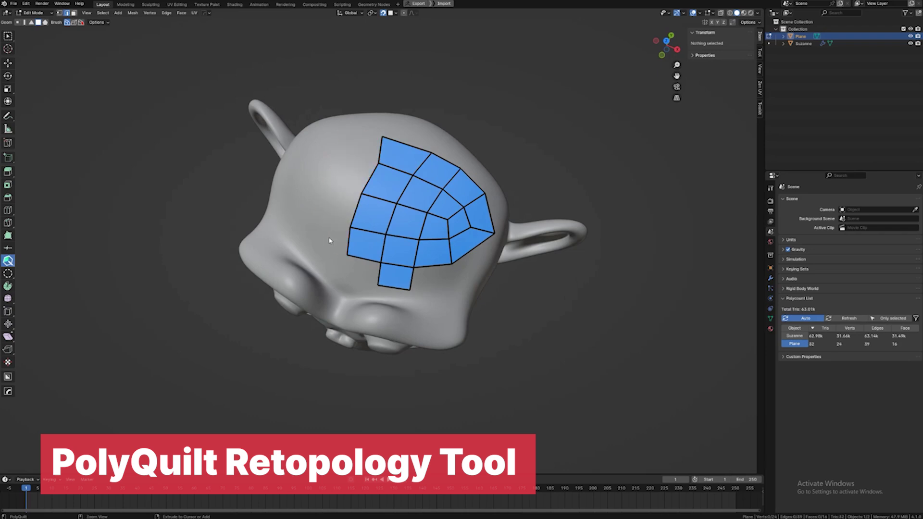
pyautogui.moveTo(7, 261); pyautogui.dragTo(53, 285)
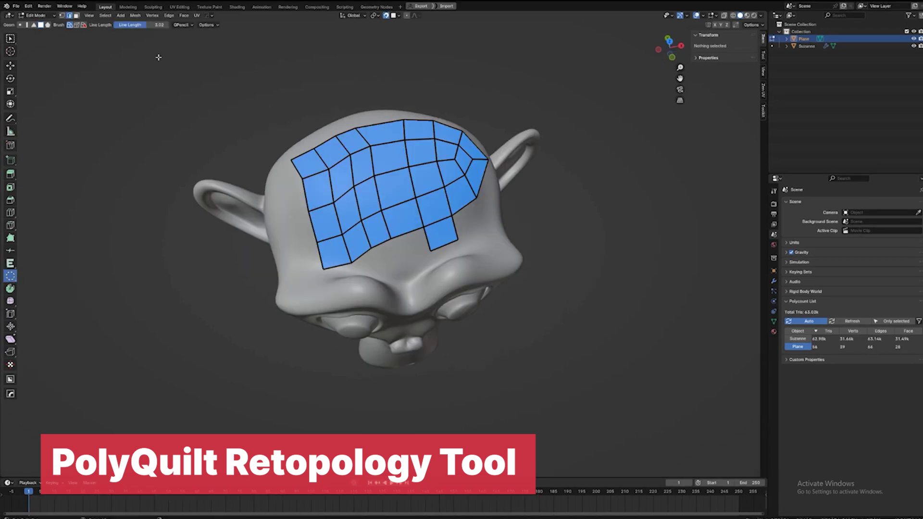
pyautogui.moveTo(158, 58); pyautogui.dragTo(371, 181, button='middle')
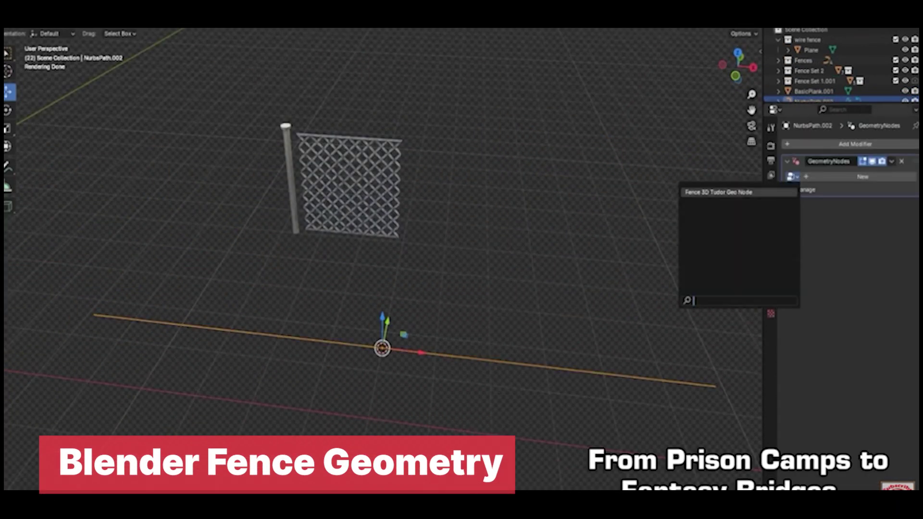
# Assign the Fence 3D Tudor Geo Node group in the curve's Geometry Nodes modifier.
pyautogui.click(718, 192)
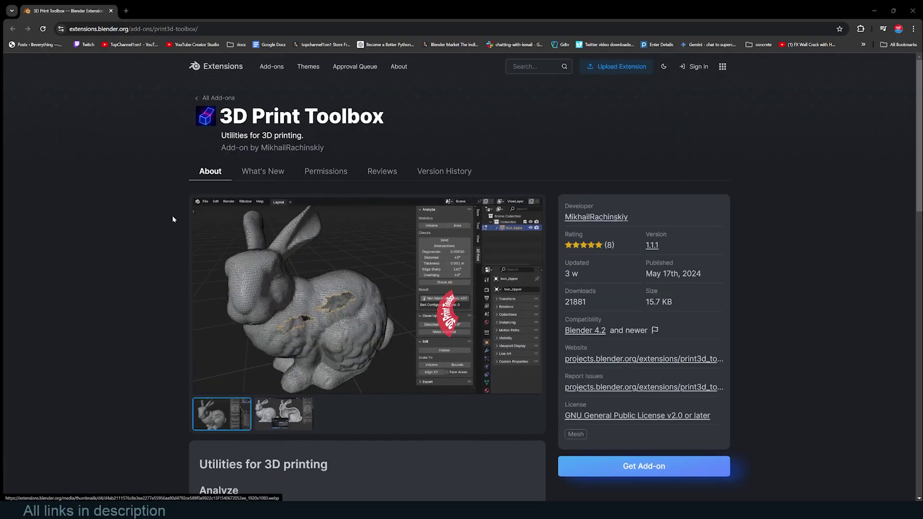
pyautogui.scroll(-5, 172, 215)
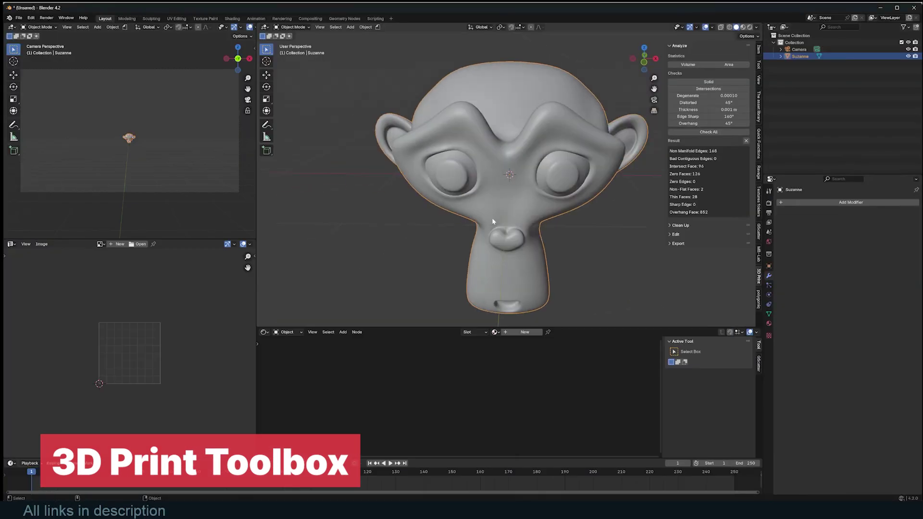
pyautogui.scroll(3, 510, 174)
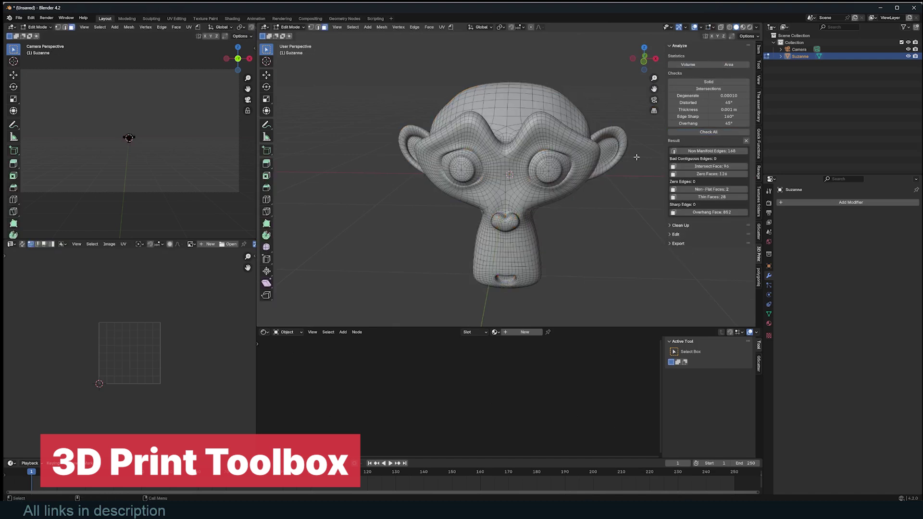
# In the 3D Print panel, select Suzanne's overhang faces, the whole mesh, then zero-area faces.
pyautogui.moveTo(640, 170); pyautogui.dragTo(495, 164, button='middle')
pyautogui.click(712, 212)
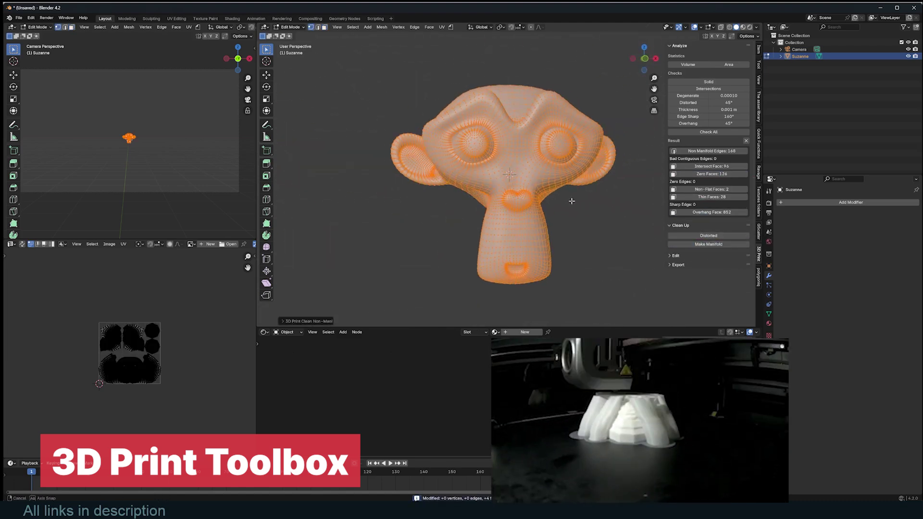
pyautogui.scroll(5, 561, 161)
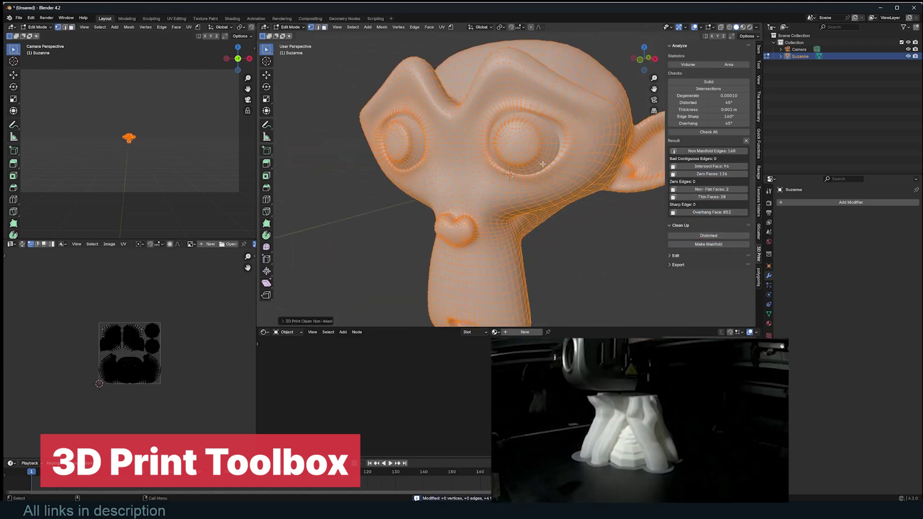
pyautogui.hotkey('alt', 'a')
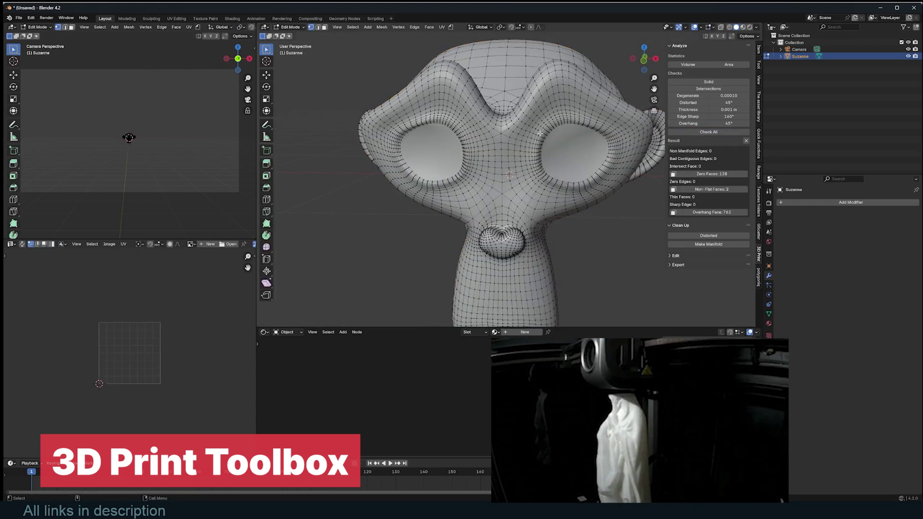
pyautogui.click(712, 174)
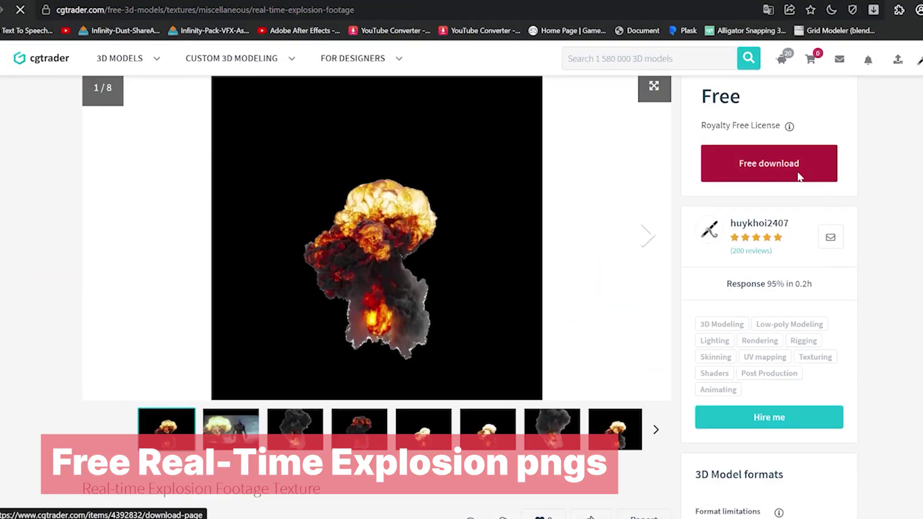
# Download the free Real-time Explosion Footage Texture pngs from the CGTrader page.
pyautogui.click(461, 333)
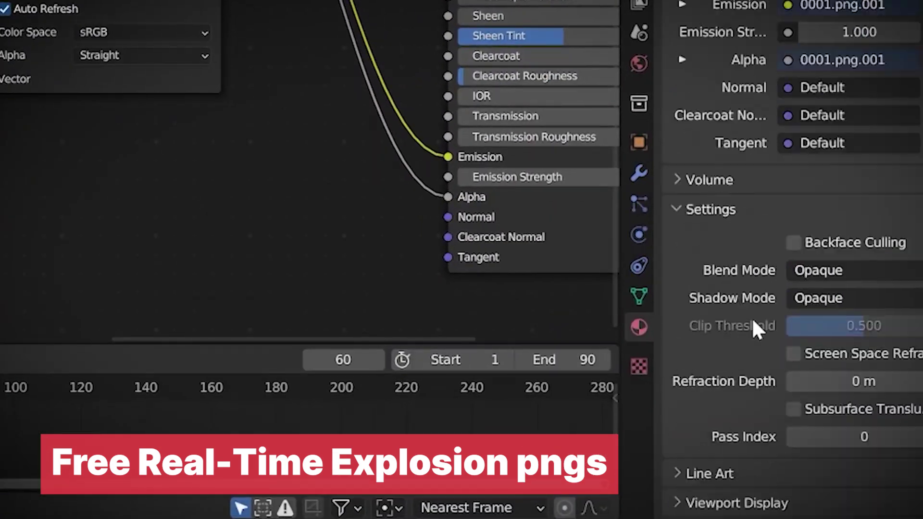
# Make the image sequence Cyclic with Auto Refresh, Alpha Blend mode and Alpha Hashed shadows.
pyautogui.scroll(-1, 757, 324)
pyautogui.click(836, 244)
pyautogui.click(817, 344)
pyautogui.click(848, 273)
pyautogui.click(827, 373)
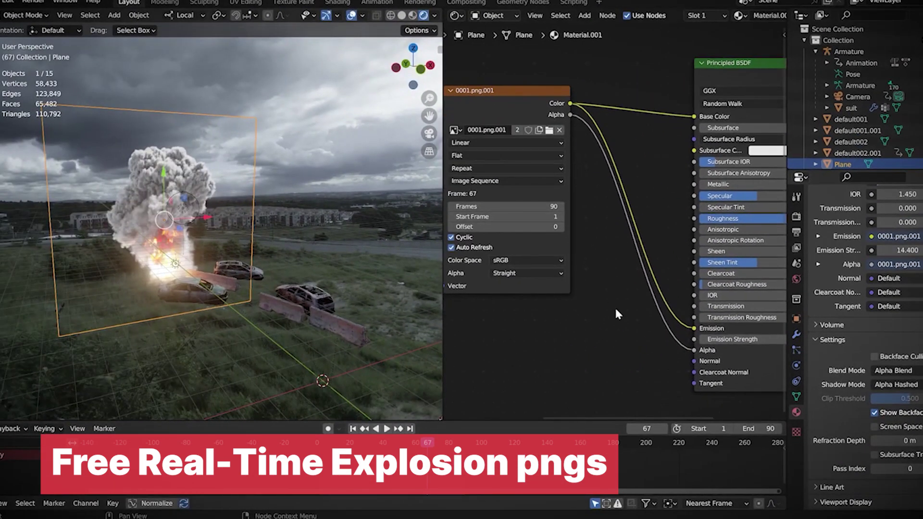
# Add a Color Mix node: black A, image colour into B, output to Emission, then play.
pyautogui.hotkey('shift', 'a')
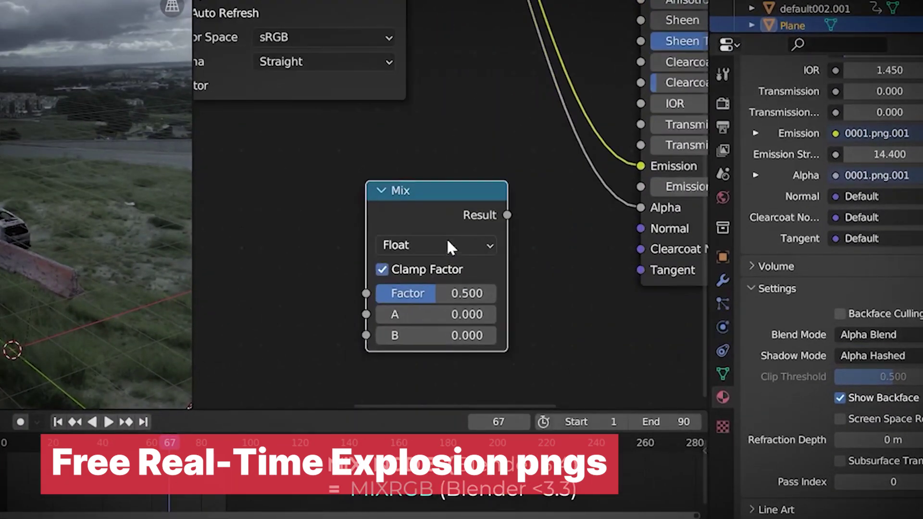
pyautogui.click(446, 245)
pyautogui.click(447, 276)
pyautogui.scroll(-2, 452, 238)
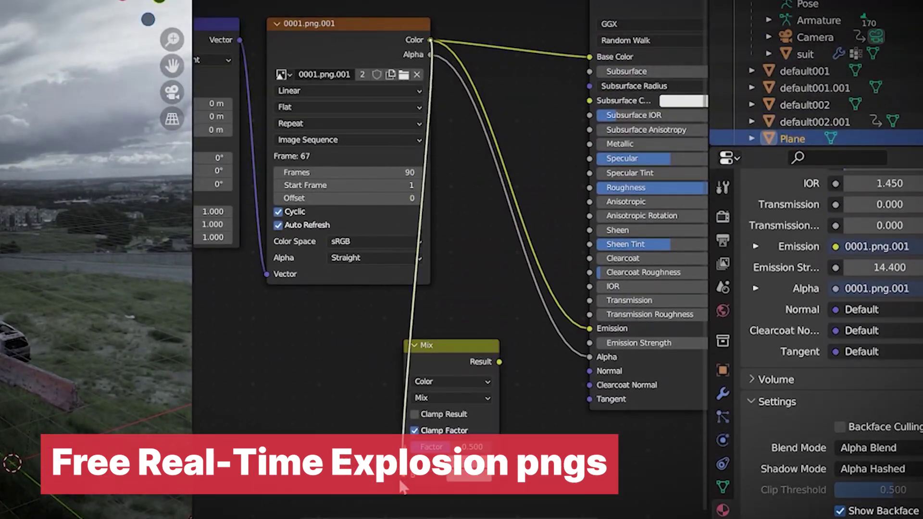
pyautogui.scroll(2, 402, 487)
pyautogui.moveTo(530, 144); pyautogui.dragTo(594, 336)
pyautogui.click(489, 303)
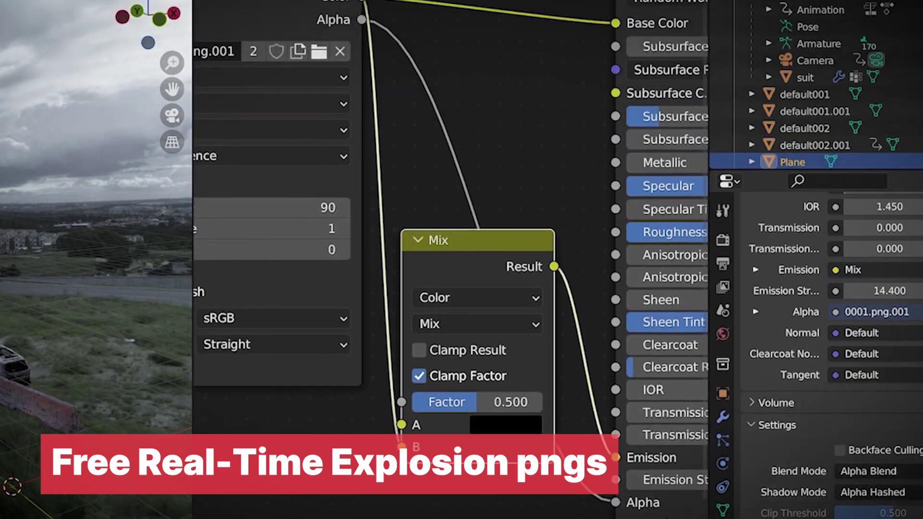
pyautogui.moveTo(362, 32); pyautogui.dragTo(402, 482)
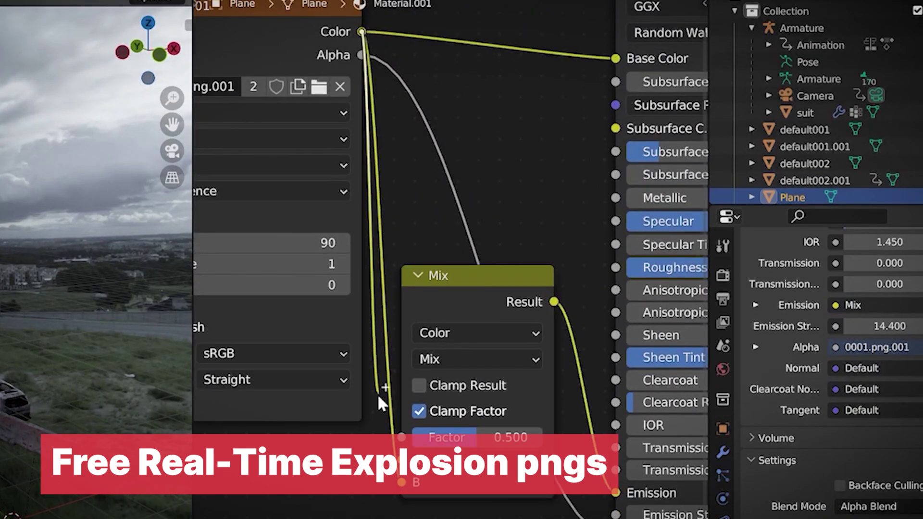
pyautogui.press('space')
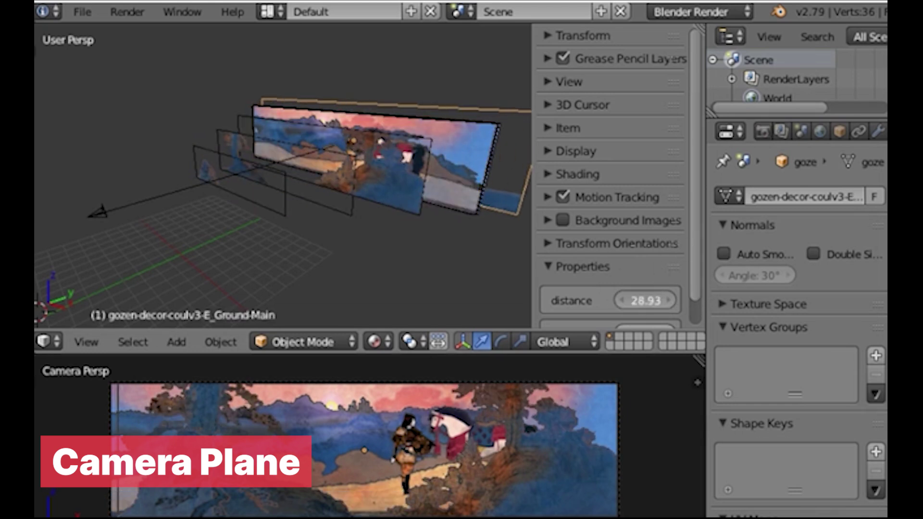
# Change the camera's focal length from a side view, then select and deselect the camera.
pyautogui.moveTo(417, 264); pyautogui.dragTo(417, 264, button='middle')
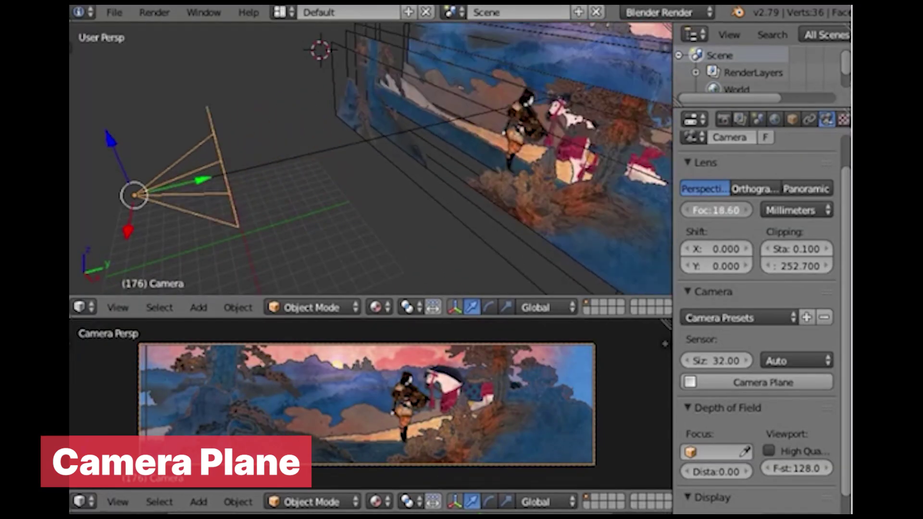
pyautogui.moveTo(715, 210); pyautogui.dragTo(736, 210)
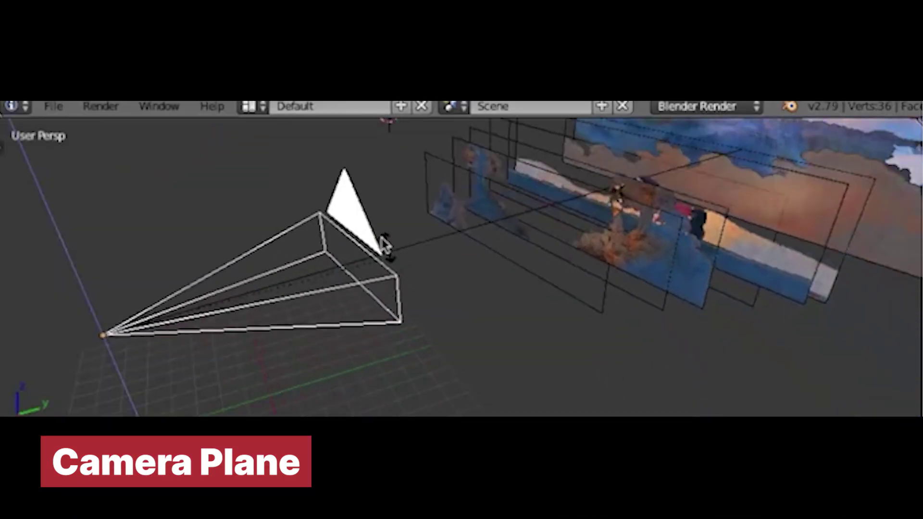
pyautogui.rightClick(398, 276)
pyautogui.press('a')
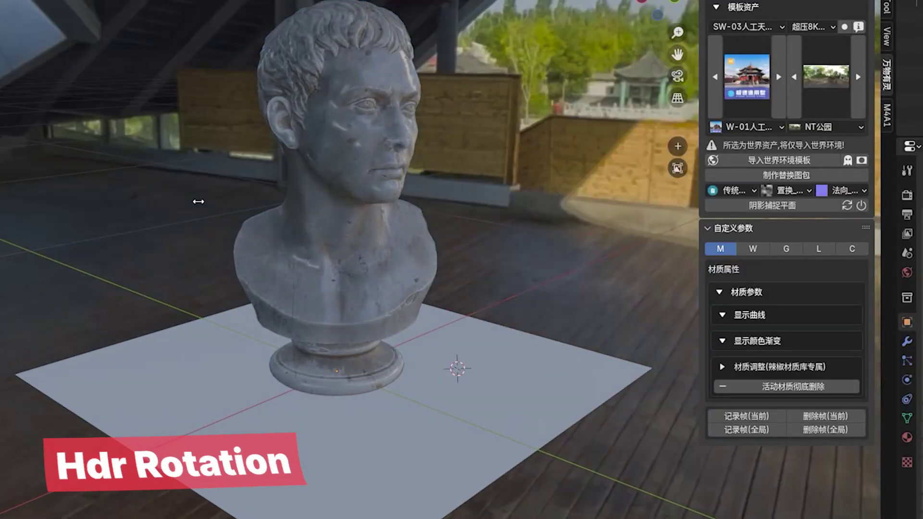
# Spin the world HDRI around the marble bust until trees and a wooden fence appear behind.
pyautogui.moveTo(198, 202); pyautogui.dragTo(491, 237)
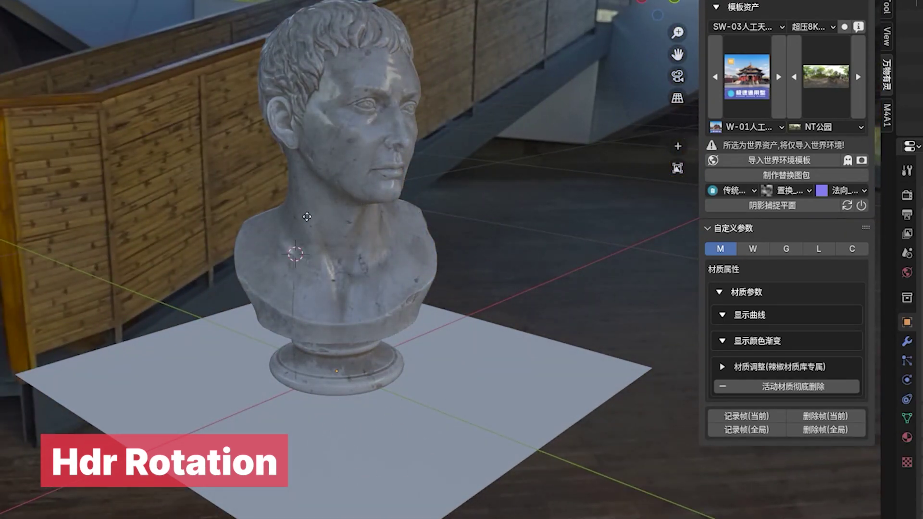
pyautogui.moveTo(337, 455); pyautogui.dragTo(384, 216)
pyautogui.moveTo(307, 424); pyautogui.dragTo(425, 370)
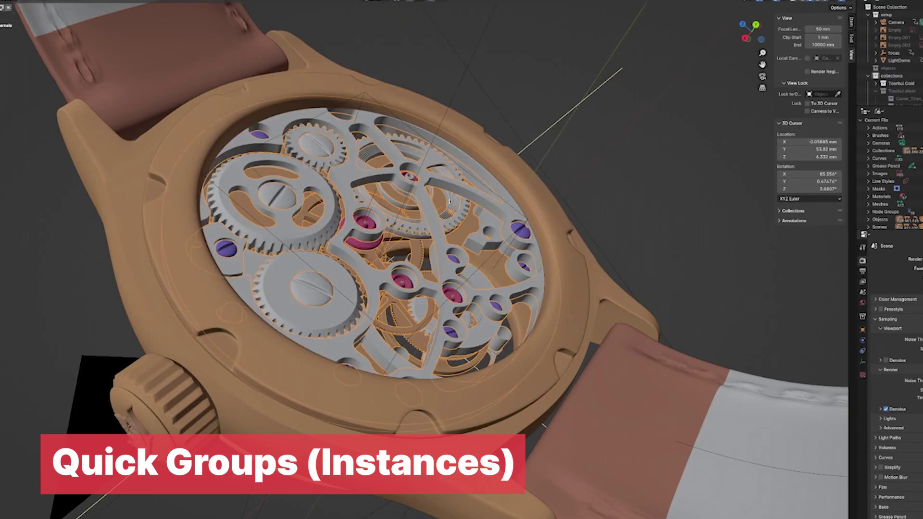
# Step into the watch movement group and add the selected mechanism parts to it.
pyautogui.press('Tab')
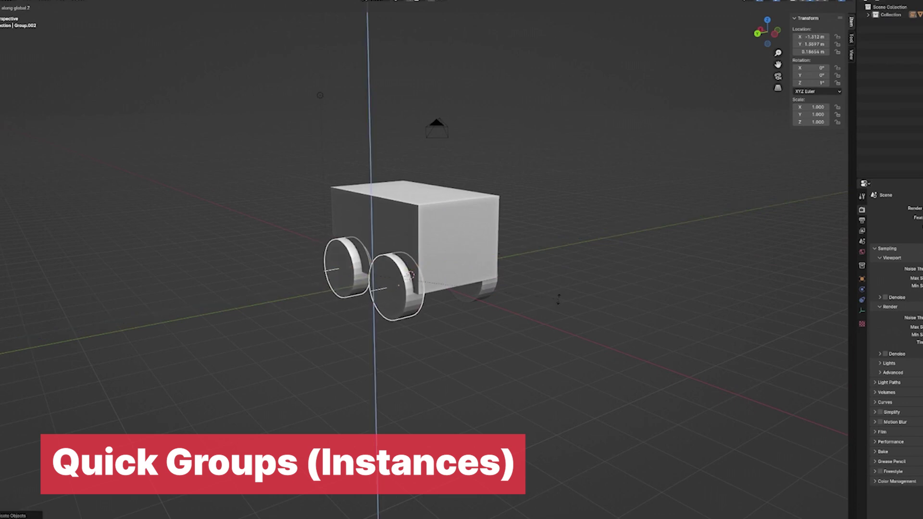
pyautogui.moveTo(528, 309); pyautogui.dragTo(435, 304, button='middle')
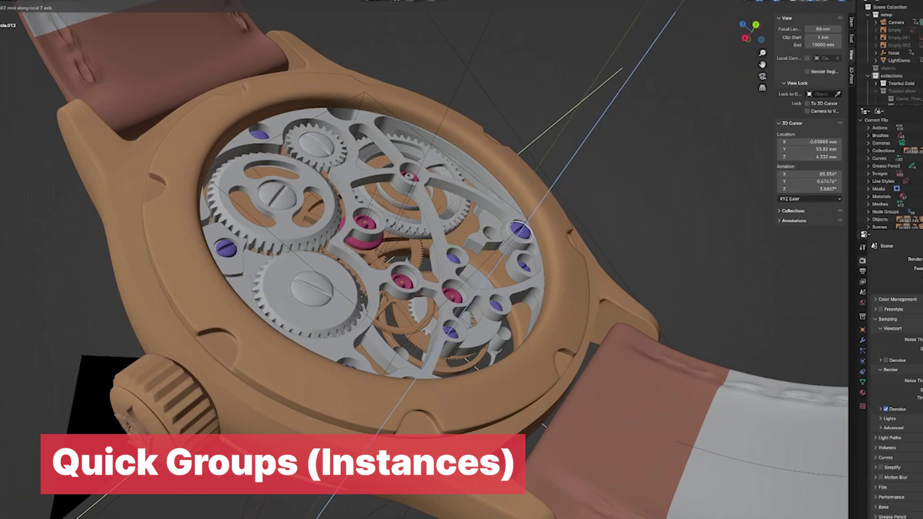
pyautogui.click(500, 207)
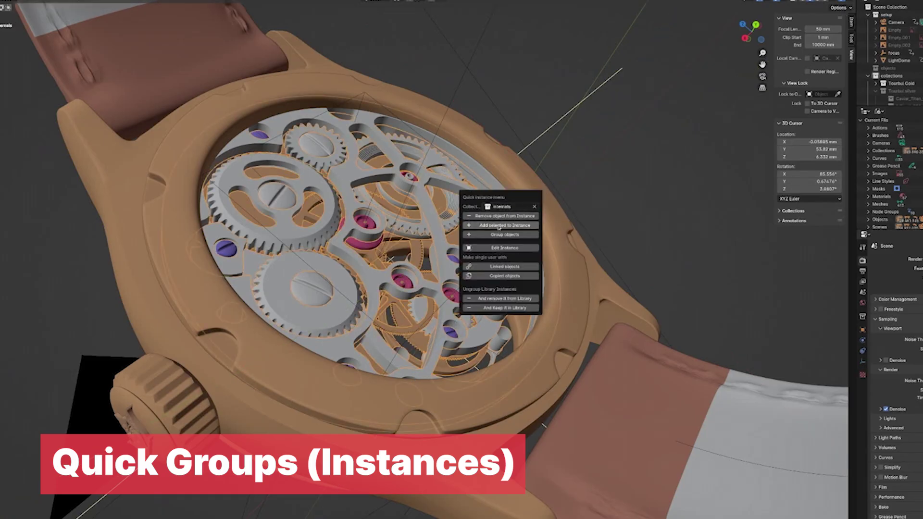
pyautogui.click(543, 425)
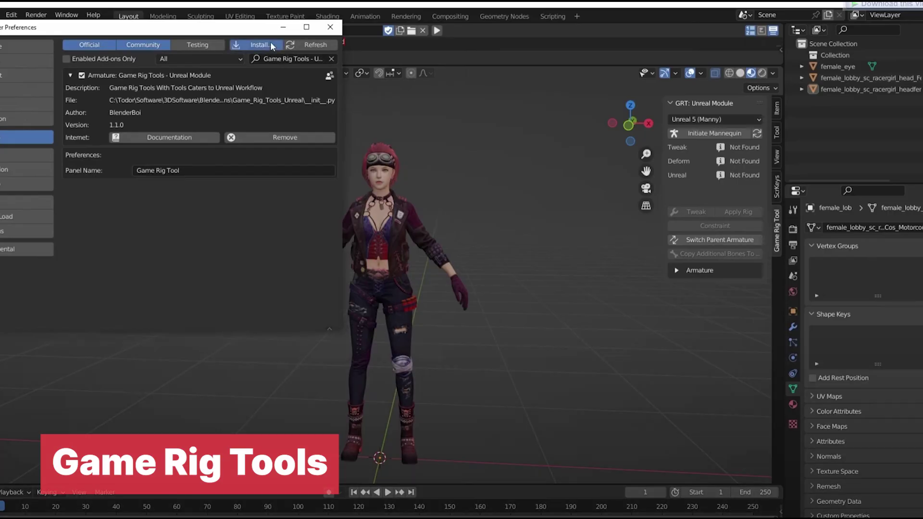
# Install the Game Rig Tools add-on from its zip file, then launch Unreal Engine 5.0.3.
pyautogui.click(260, 45)
pyautogui.click(448, 334)
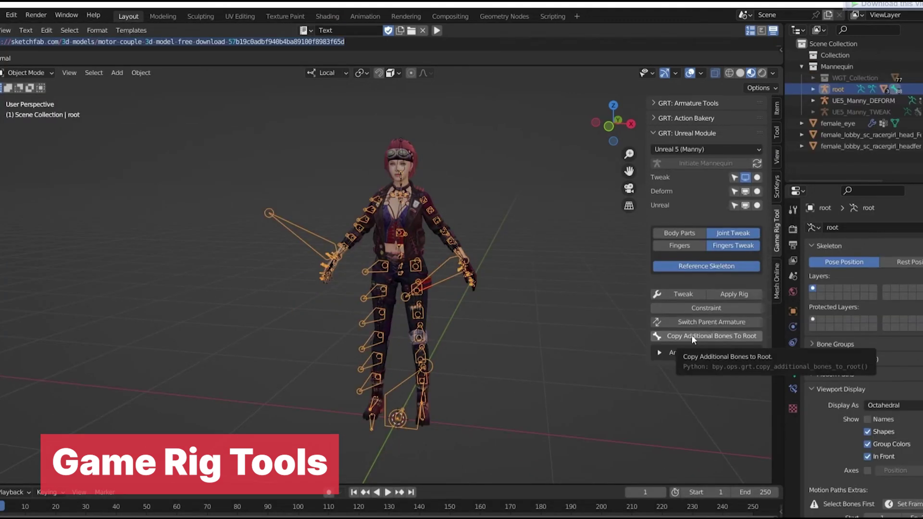
pyautogui.click(310, 126)
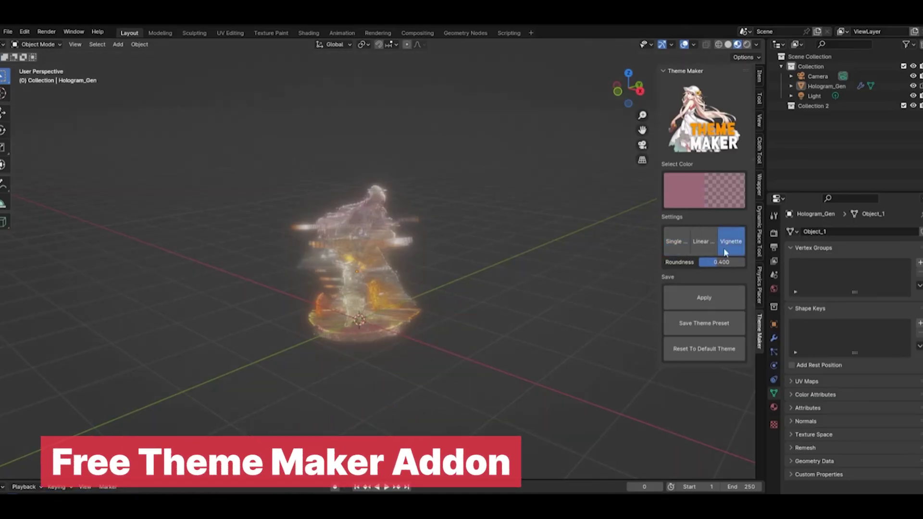
# Adjust the Theme Maker colour wheel's hue and value sliders to tint the interface.
pyautogui.moveTo(720, 266); pyautogui.dragTo(763, 249)
pyautogui.click(725, 244)
pyautogui.moveTo(701, 267); pyautogui.dragTo(740, 277)
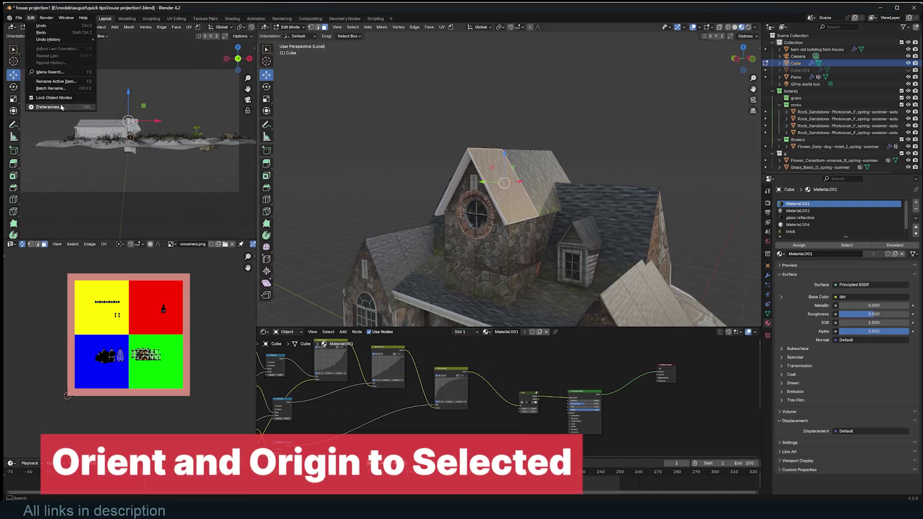
# Search the Preferences add-ons for 'or' to find Orient and Origin to Selected, then pick another transform orientation.
pyautogui.click(61, 108)
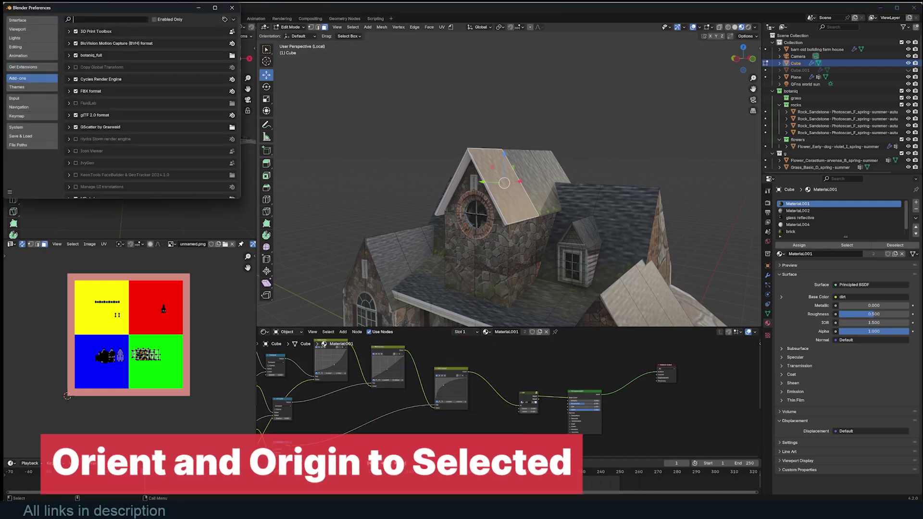
pyautogui.write('orie')
pyautogui.click(232, 7)
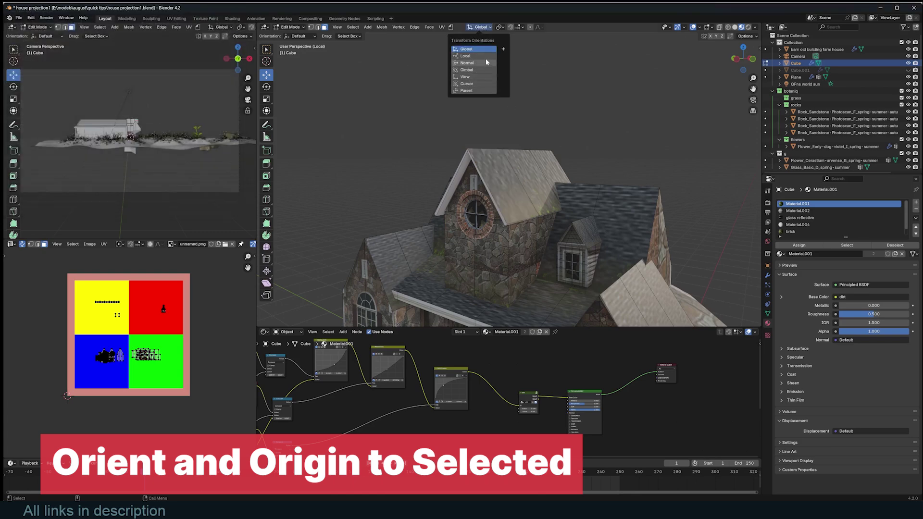
pyautogui.click(479, 27)
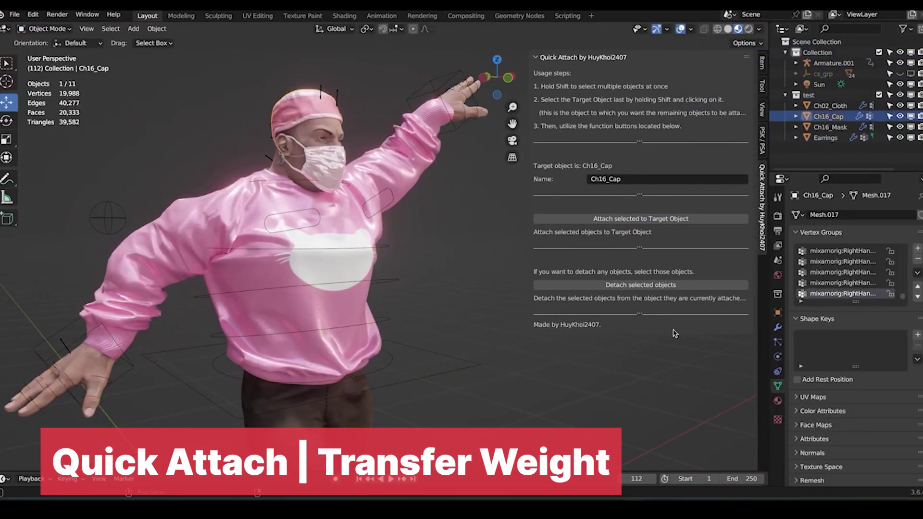
# Detach the cap and the face mask with Quick Attach, then select the earrings.
pyautogui.click(641, 284)
pyautogui.click(830, 127)
pyautogui.click(641, 284)
pyautogui.click(825, 138)
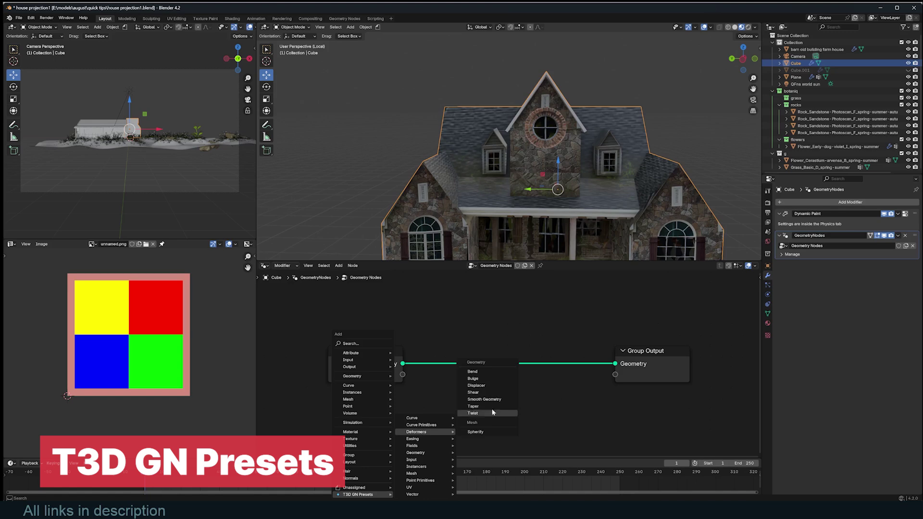
# Add a Bend deformer node, raise its strength to 73.9°, then remove it.
pyautogui.click(472, 371)
pyautogui.scroll(-3, 535, 159)
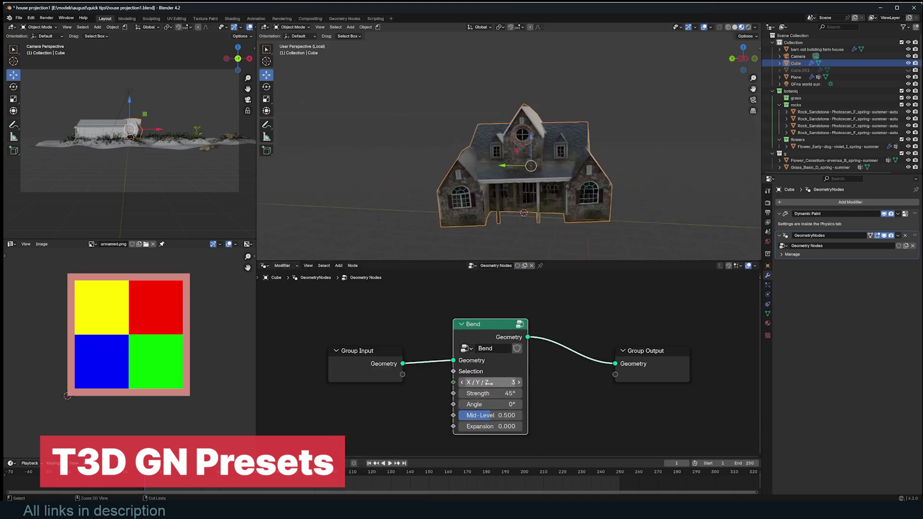
pyautogui.moveTo(497, 396); pyautogui.dragTo(489, 395)
pyautogui.hotkey('ctrl', 'x')
# Try a Bulge deformer node, remove it, and add an easeSine easing node.
pyautogui.hotkey('shift', 'a')
pyautogui.moveTo(483, 338)
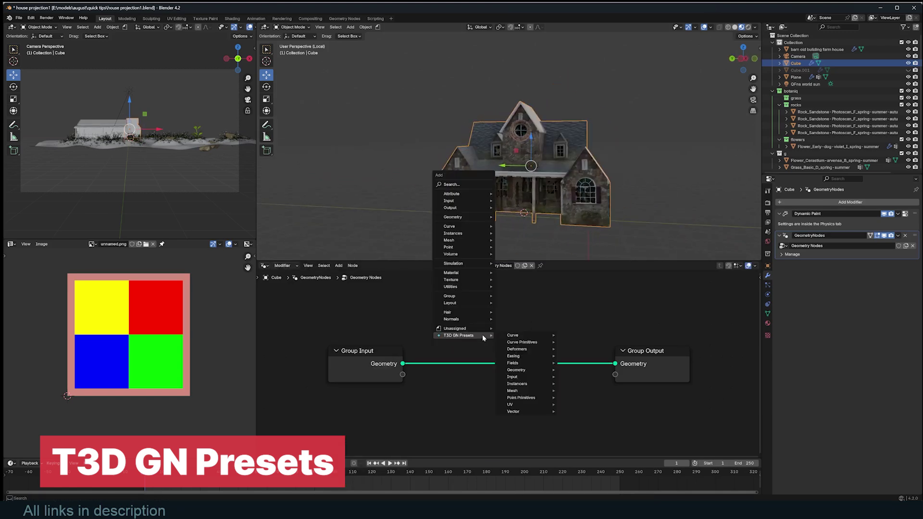
pyautogui.click(582, 366)
pyautogui.hotkey('ctrl', 'x')
pyautogui.hotkey('shift', 'a')
pyautogui.moveTo(567, 337)
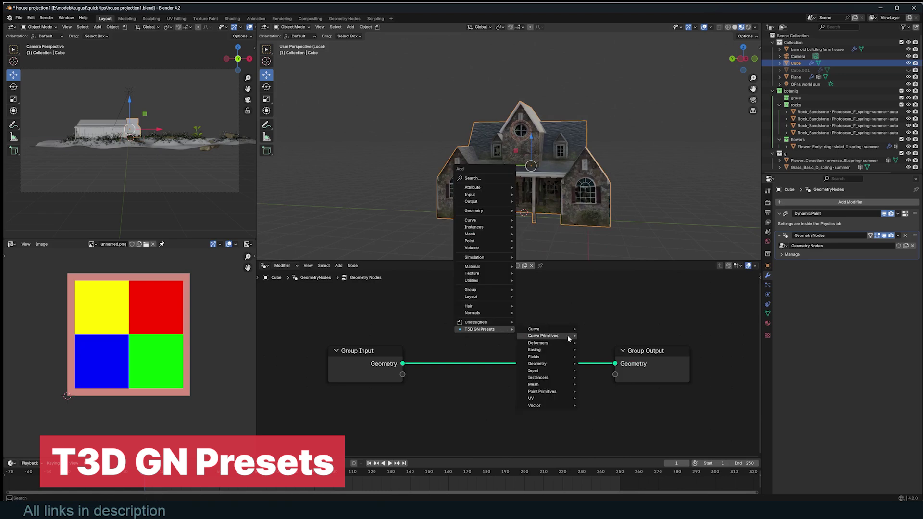
pyautogui.click(598, 350)
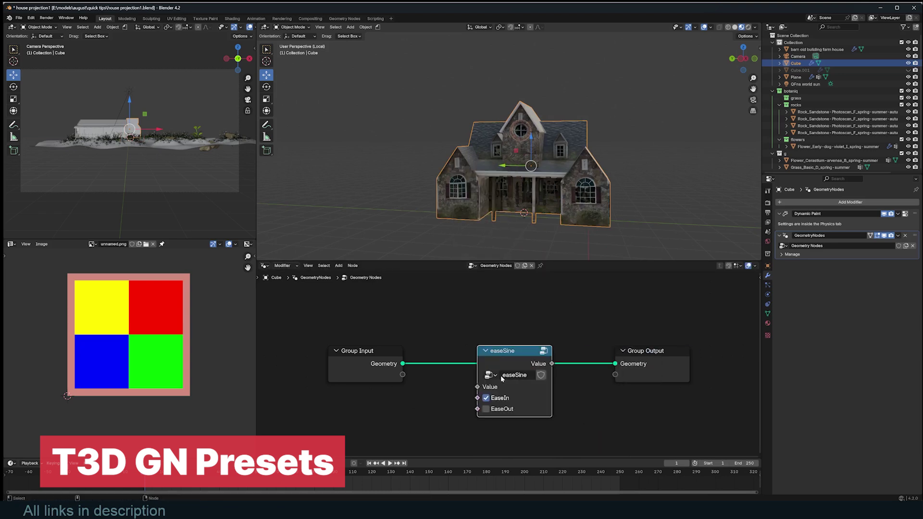
# Add Grid and Radial Instancer nodes, spread the radial array of houses, then remove it.
pyautogui.moveTo(540, 382)
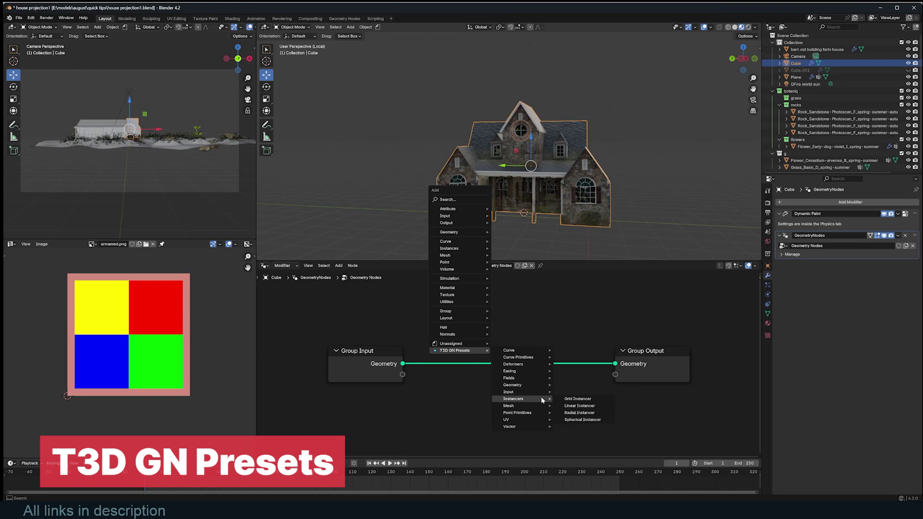
pyautogui.click(577, 399)
pyautogui.click(499, 353)
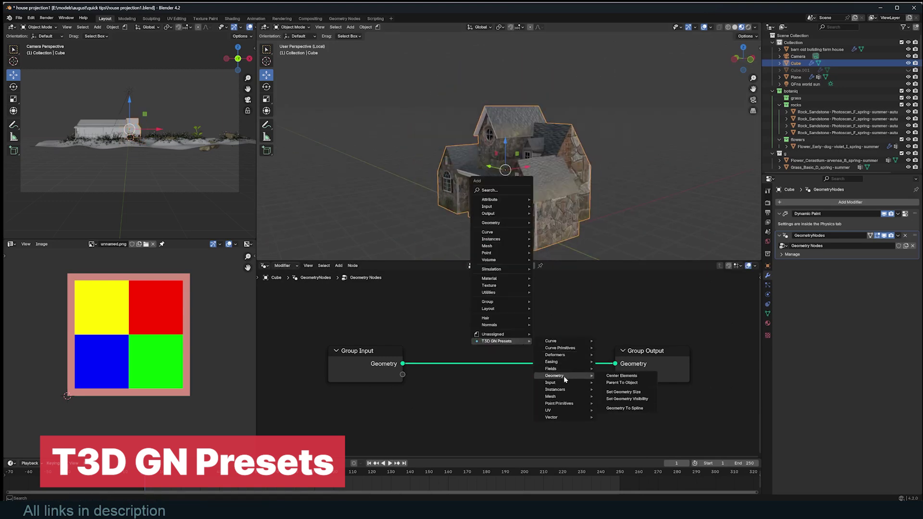
pyautogui.moveTo(564, 388)
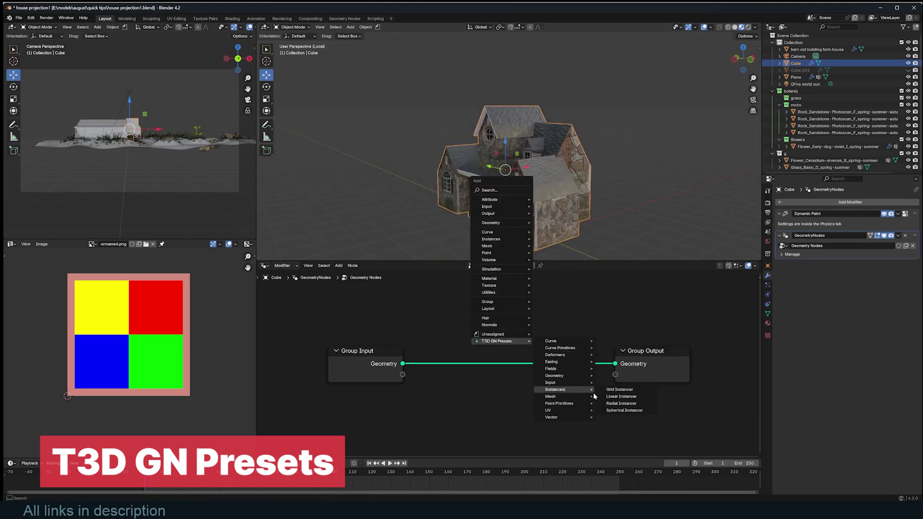
pyautogui.click(621, 403)
pyautogui.click(552, 417)
pyautogui.moveTo(541, 417); pyautogui.dragTo(558, 417)
pyautogui.hotkey('ctrl', 'x')
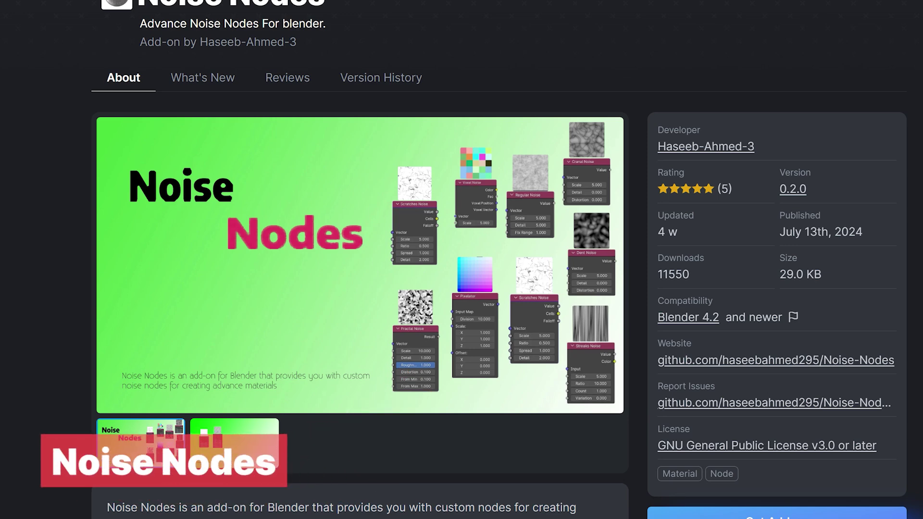
pyautogui.scroll(-4, 797, 48)
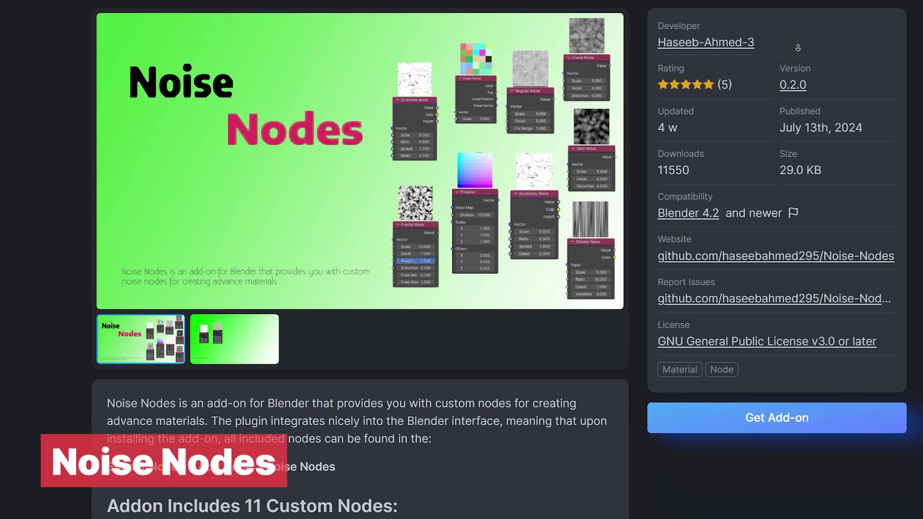
pyautogui.scroll(-10, 798, 48)
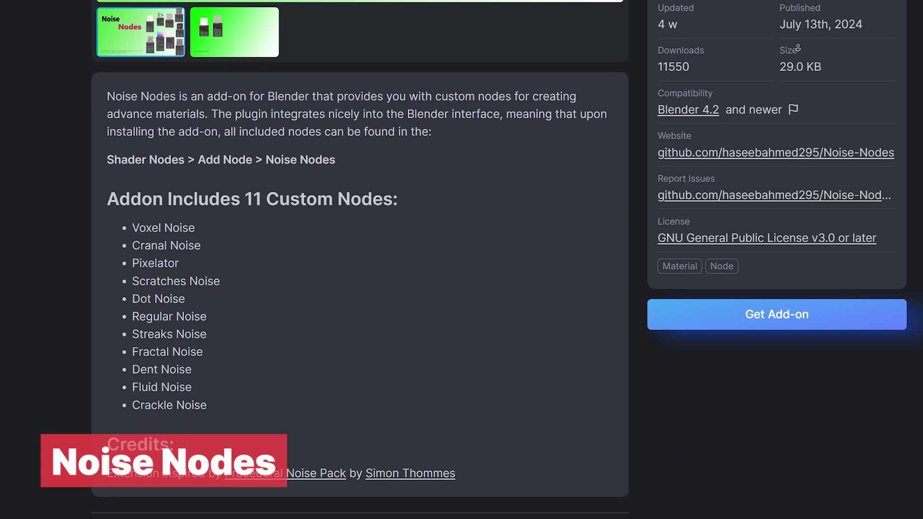
pyautogui.scroll(6, 348, 130)
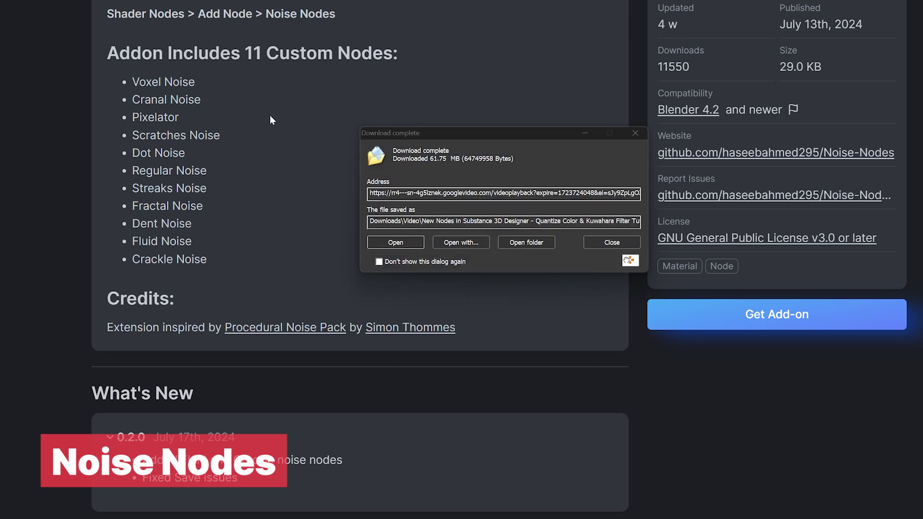
pyautogui.scroll(11, 531, 144)
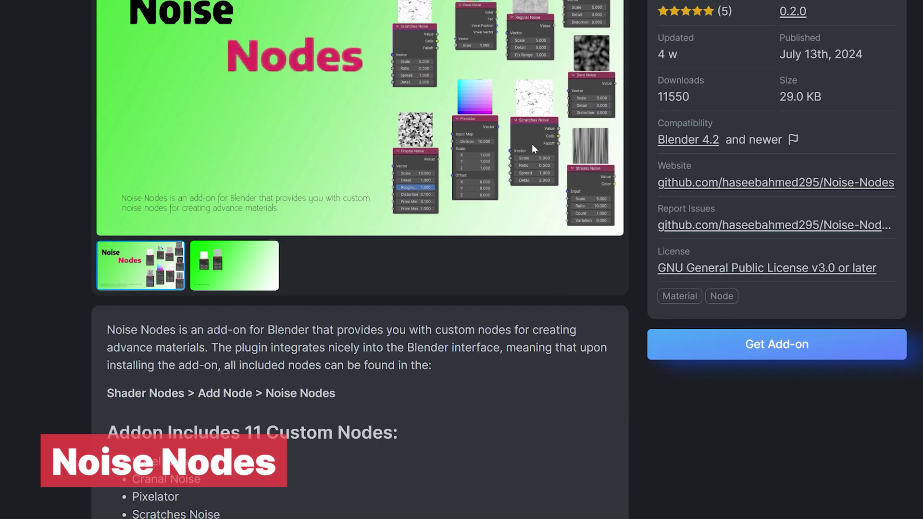
pyautogui.scroll(-5, 531, 144)
pyautogui.scroll(-2, 531, 143)
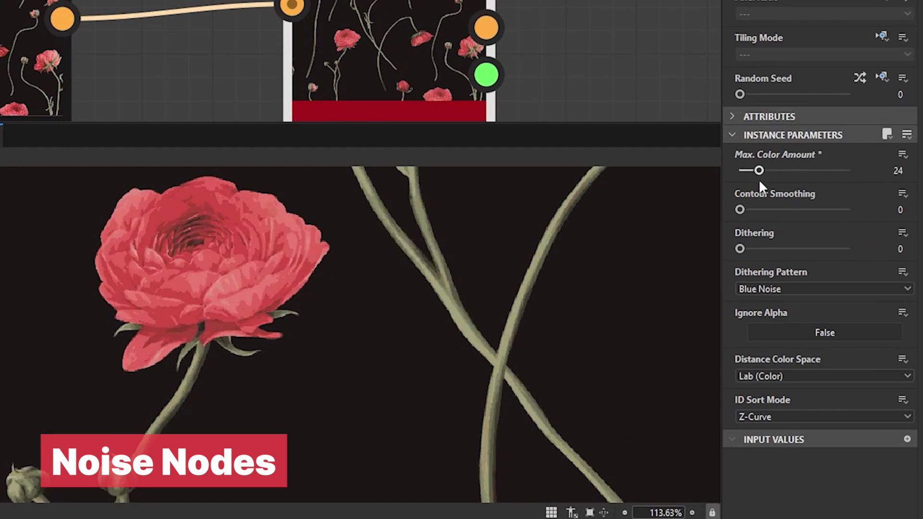
# Set Max Color Amount to 8, Contour Smoothing to 8 and Dithering to 1.
pyautogui.moveTo(761, 170); pyautogui.dragTo(745, 170)
pyautogui.moveTo(740, 210); pyautogui.dragTo(872, 217)
pyautogui.moveTo(740, 249); pyautogui.dragTo(855, 249)
pyautogui.moveTo(642, 121); pyautogui.dragTo(555, 114, button='middle')
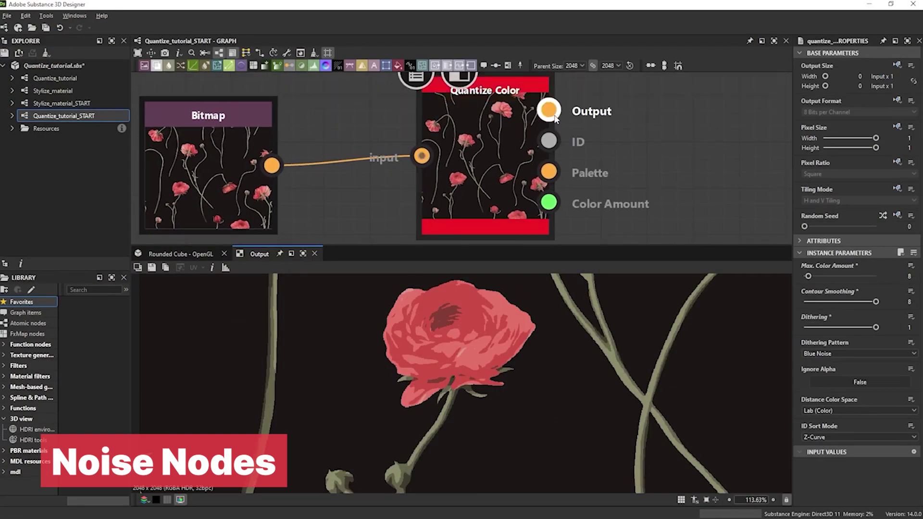
# Preview the Palette output and raise Max Color Amount to 50.
pyautogui.click(548, 171)
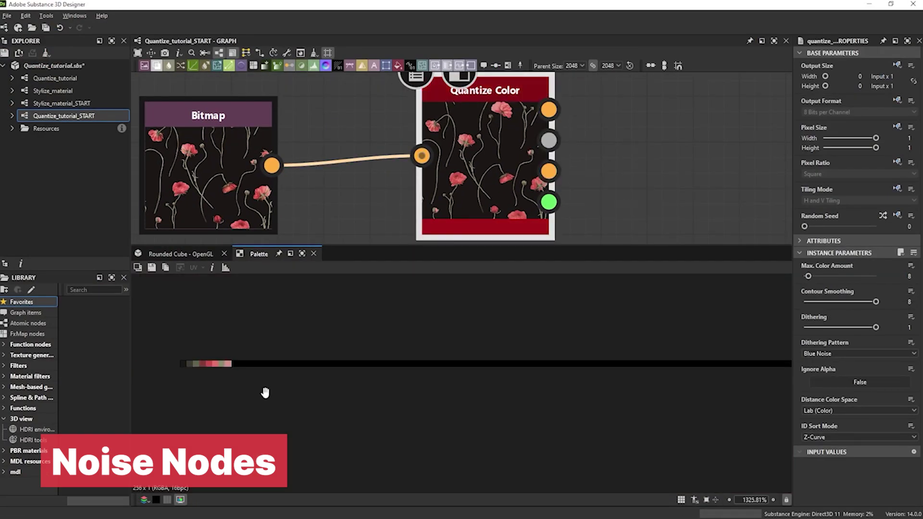
pyautogui.scroll(3, 405, 405)
pyautogui.moveTo(808, 276); pyautogui.dragTo(831, 276)
pyautogui.scroll(2, 305, 373)
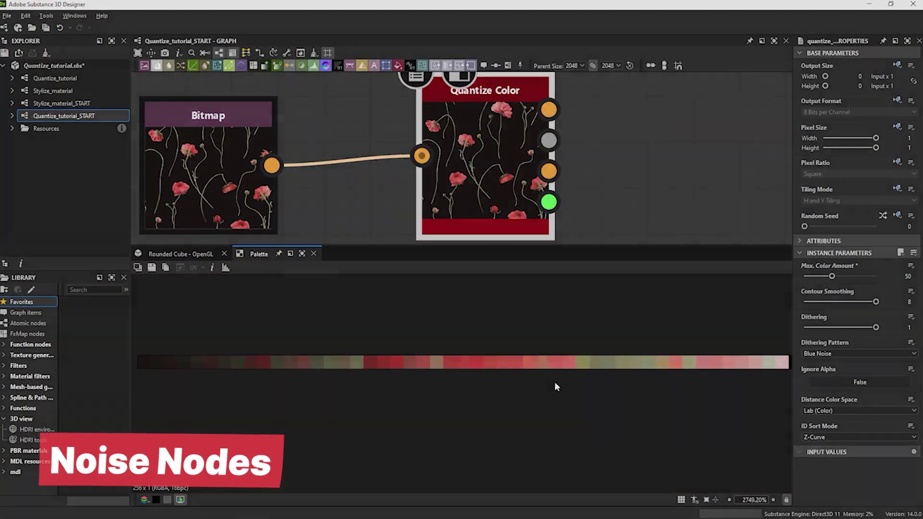